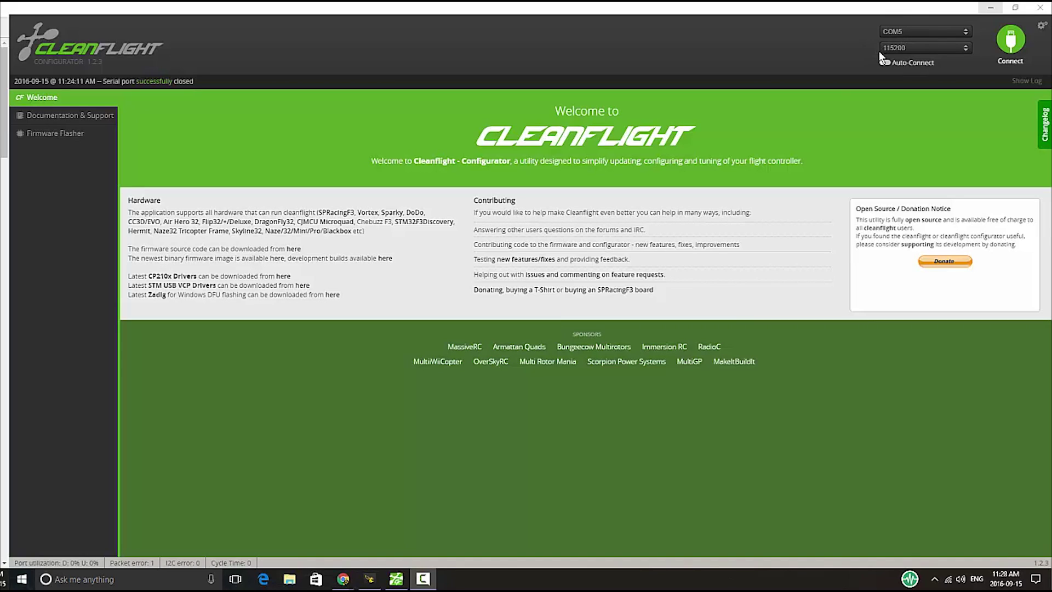
Connect to the flight controller on COM5 at 115200 and open the CLI tab.
left_click(1008, 49)
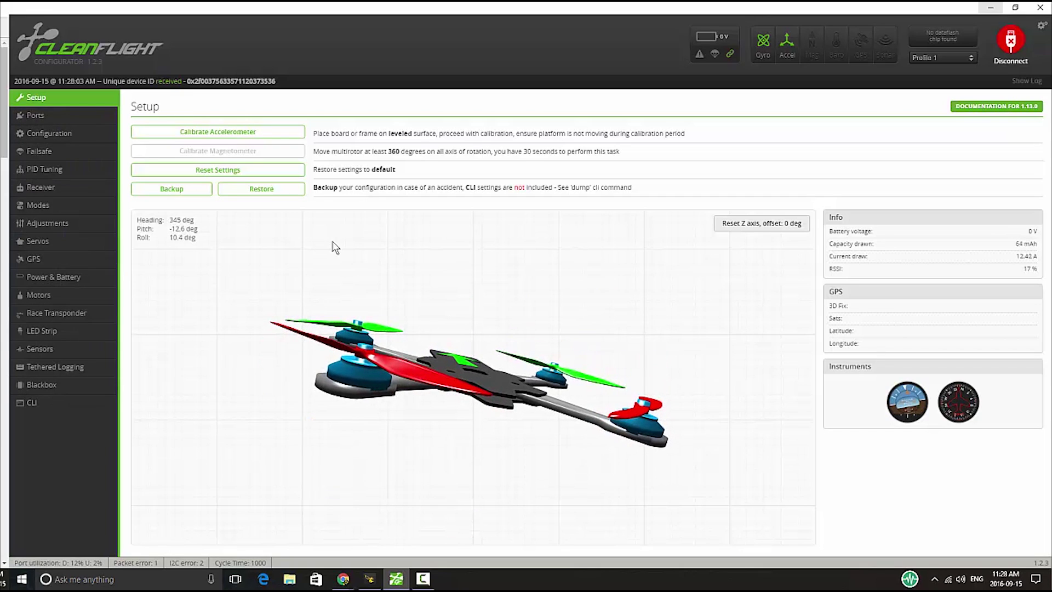
left_click(44, 403)
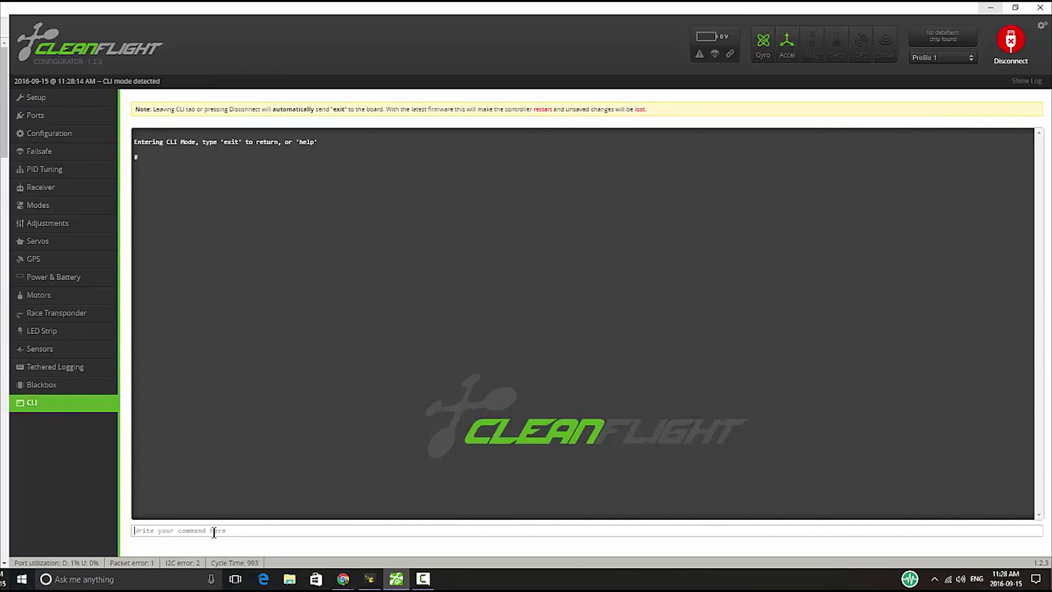
Run dump, scroll up to the Cleanflight 1.13.0 SPRACINGF3EVO version line, then disconnect.
type("dump")
key("Return")
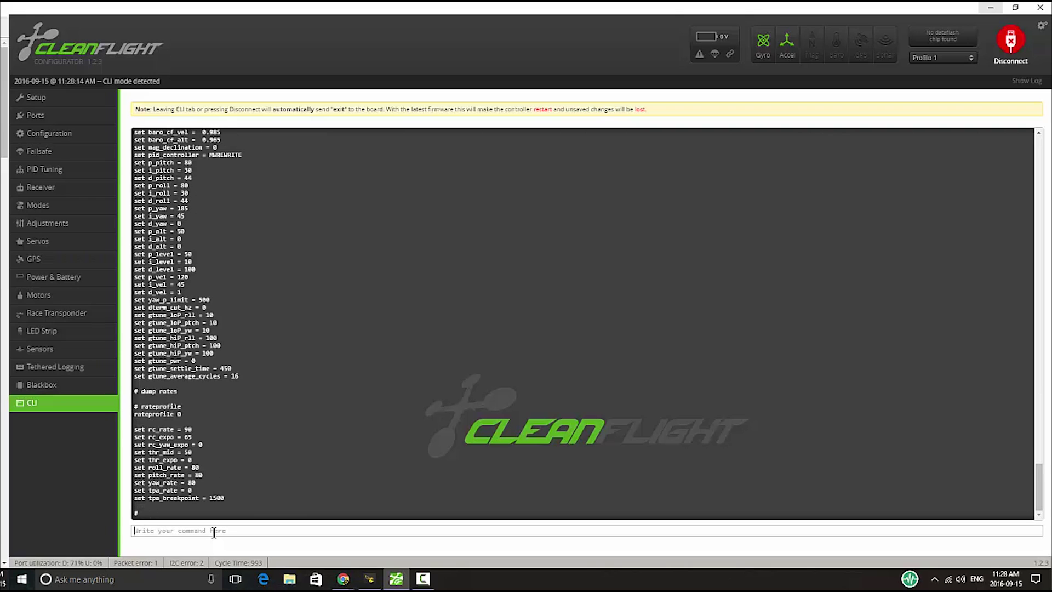
scroll(258, 451, "up", 5)
scroll(256, 446, "up", 20)
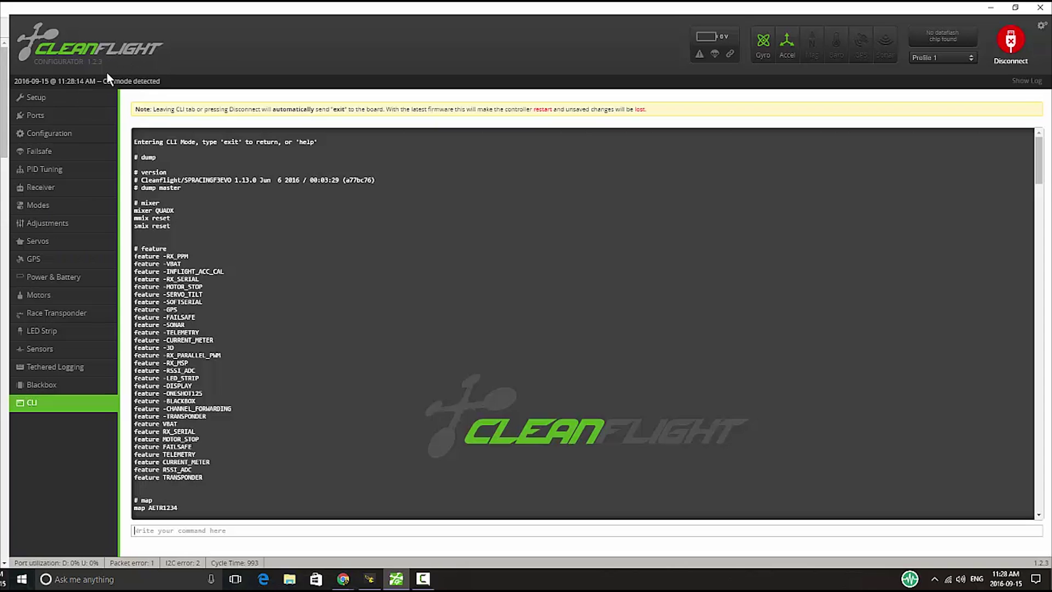
left_click(1010, 48)
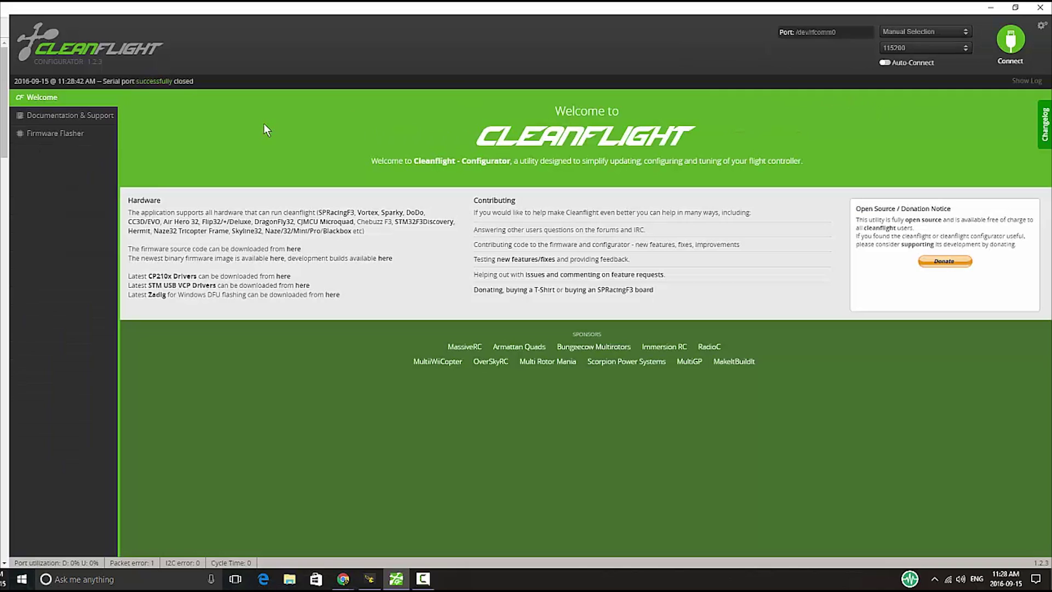
Go to the Firmware Flasher page and bring the Zadig download page forward.
left_click(32, 135)
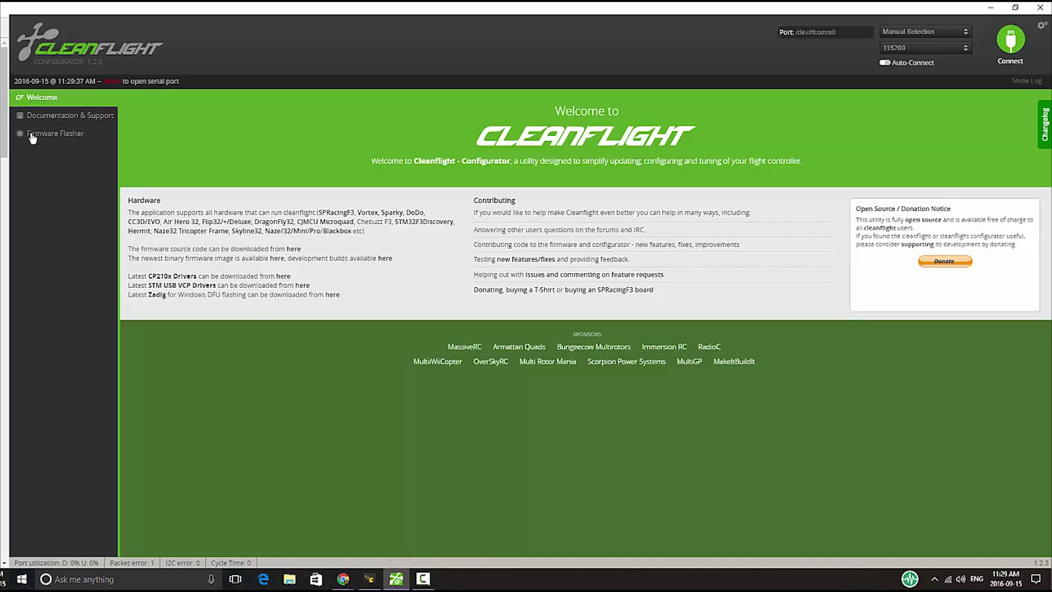
key("super")
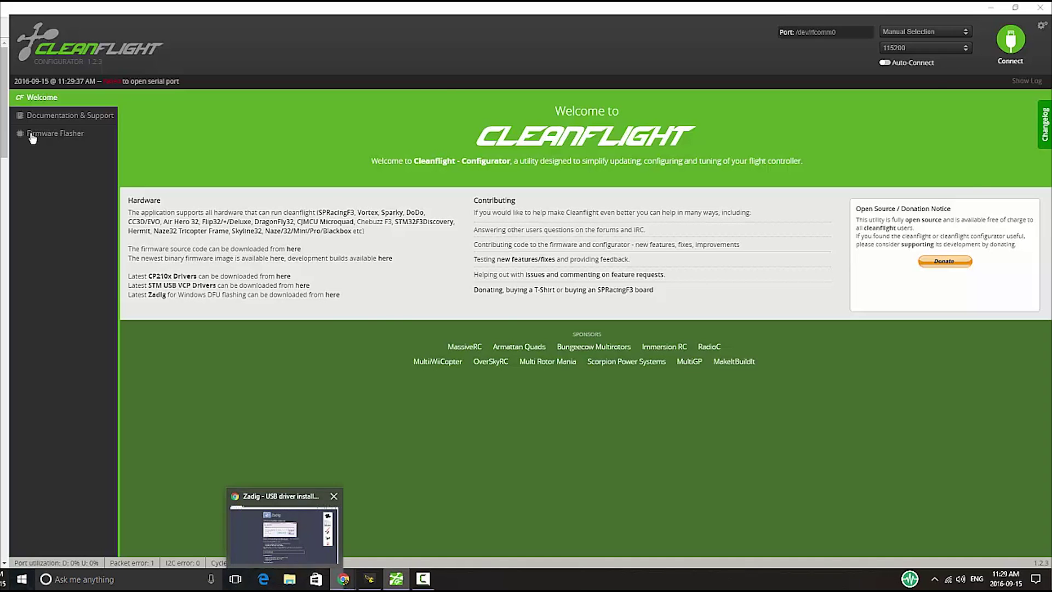
key("super+4")
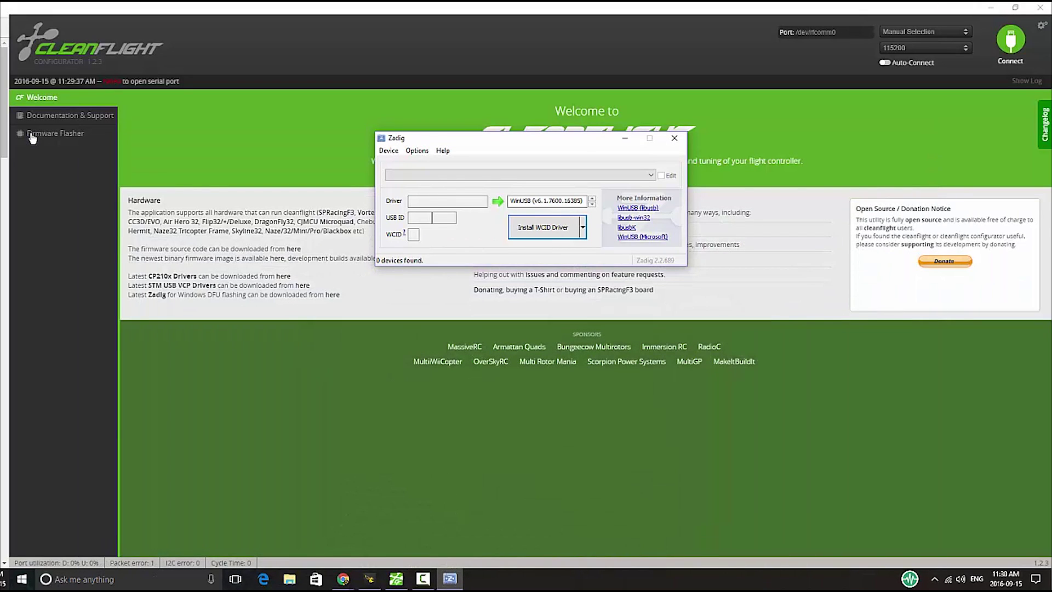
In Zadig, list all devices, pick STM32 BOOTLOADER, and install the WinUSB driver.
key("alt+o")
key("Down")
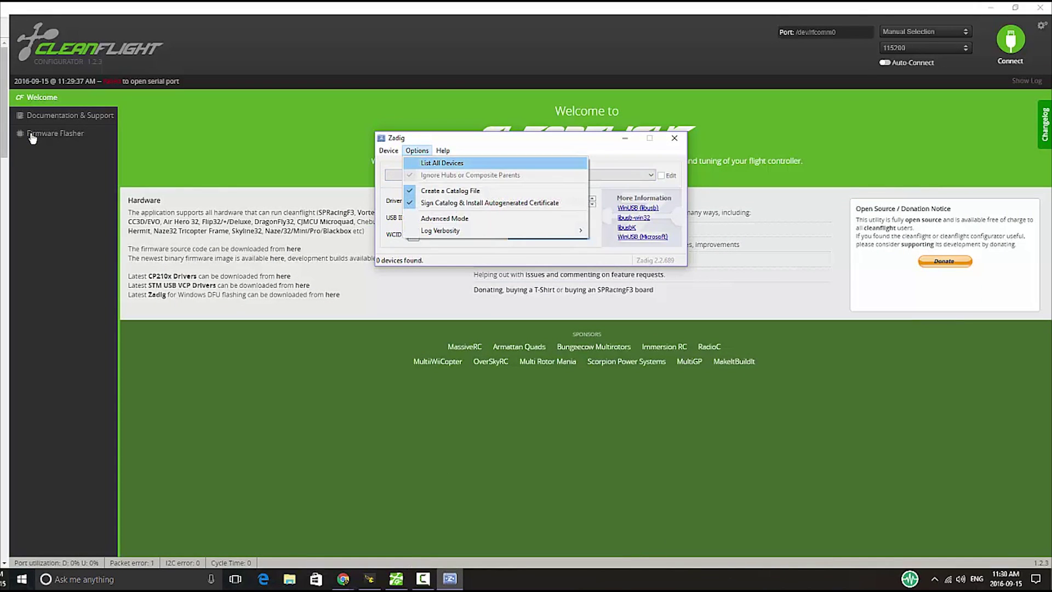
key("Return")
key("Tab")
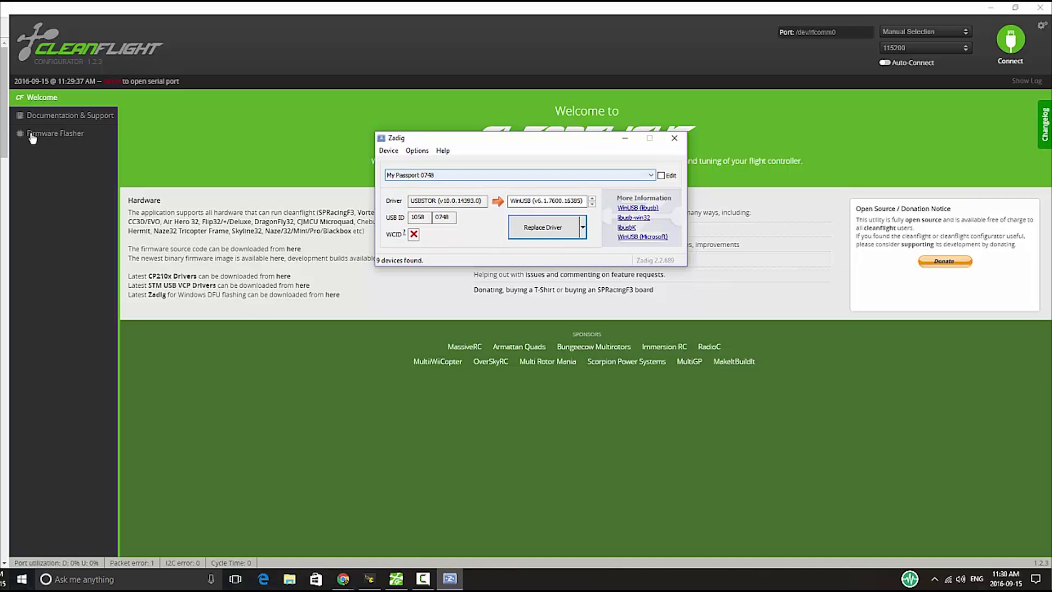
key("alt+Down")
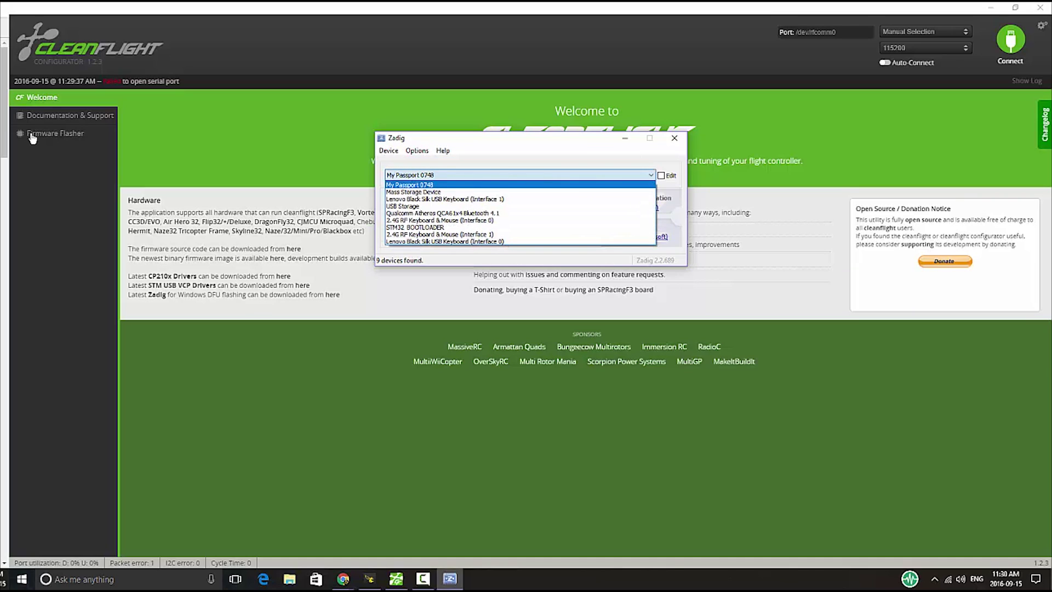
key("Down")
key("Down")
key("Down")
key("Down")
key("Down")
key("Down")
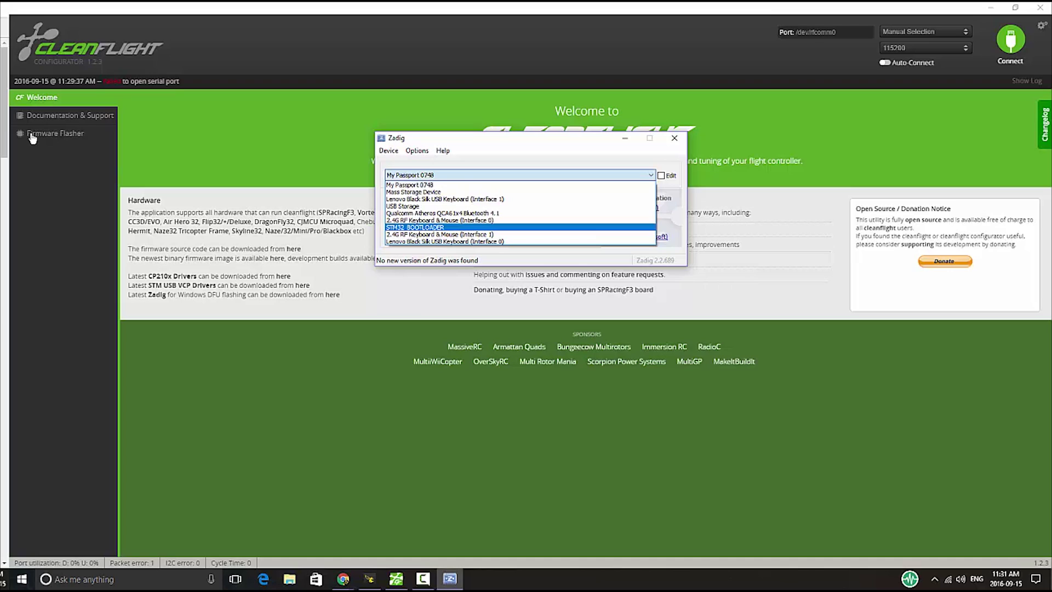
key("Return")
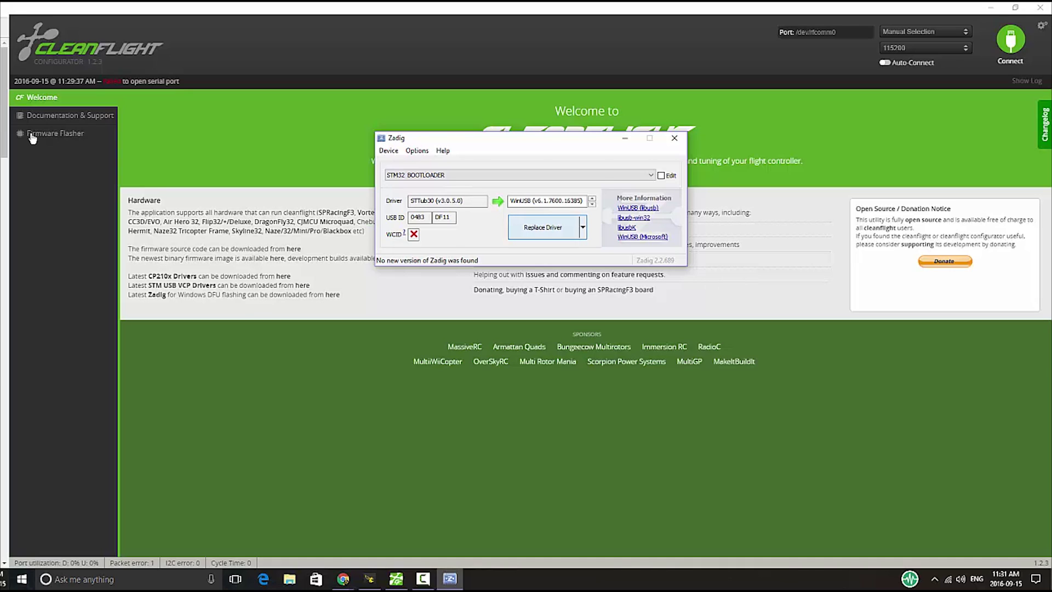
key("Return")
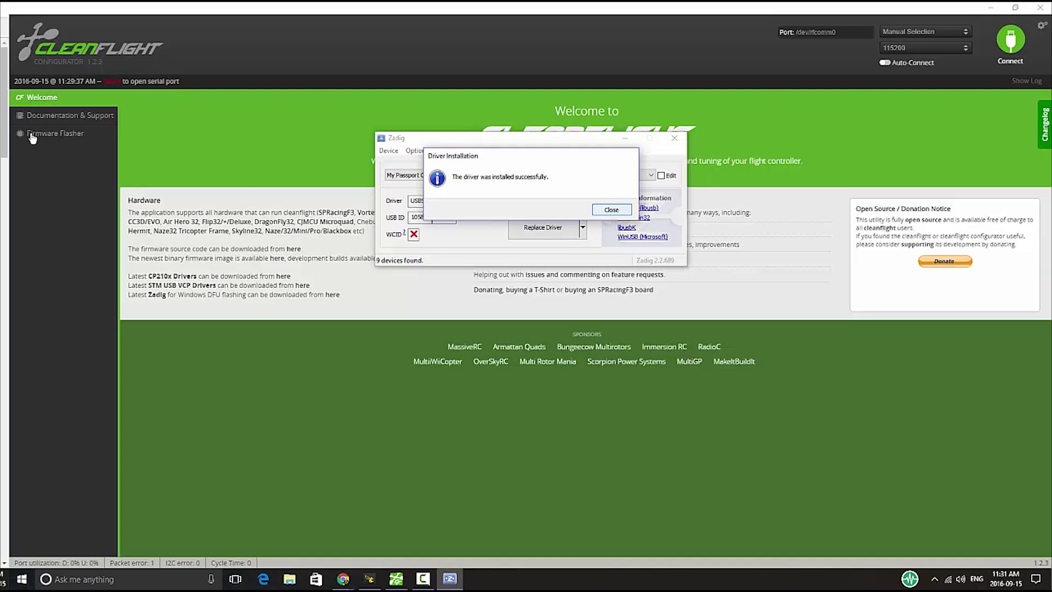
key("Return")
Minimise Zadig and close Cleanflight to switch to Betaflight Configurator.
key("super+Down")
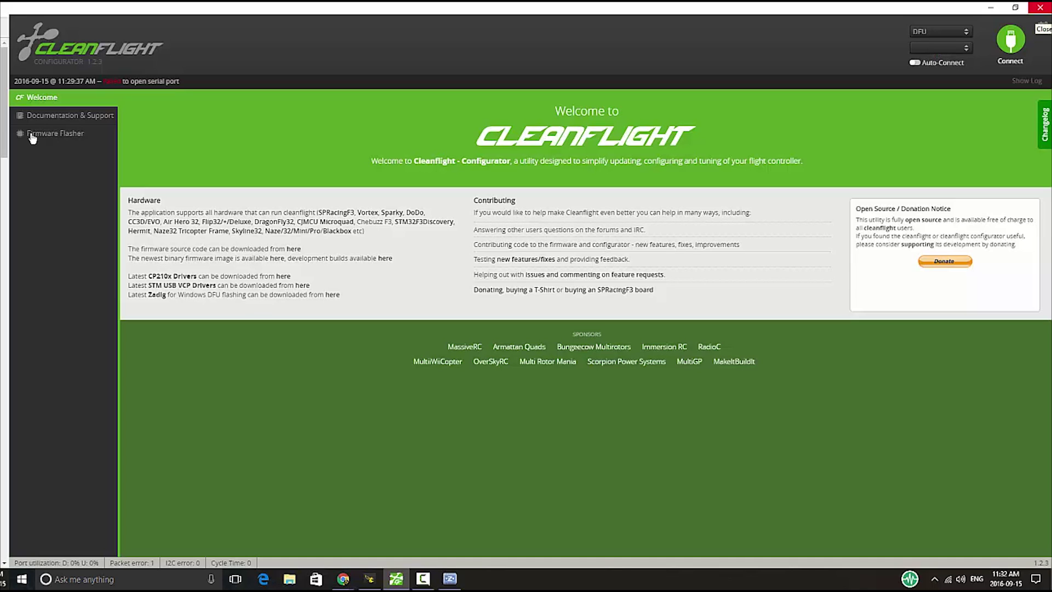
left_click(1040, 7)
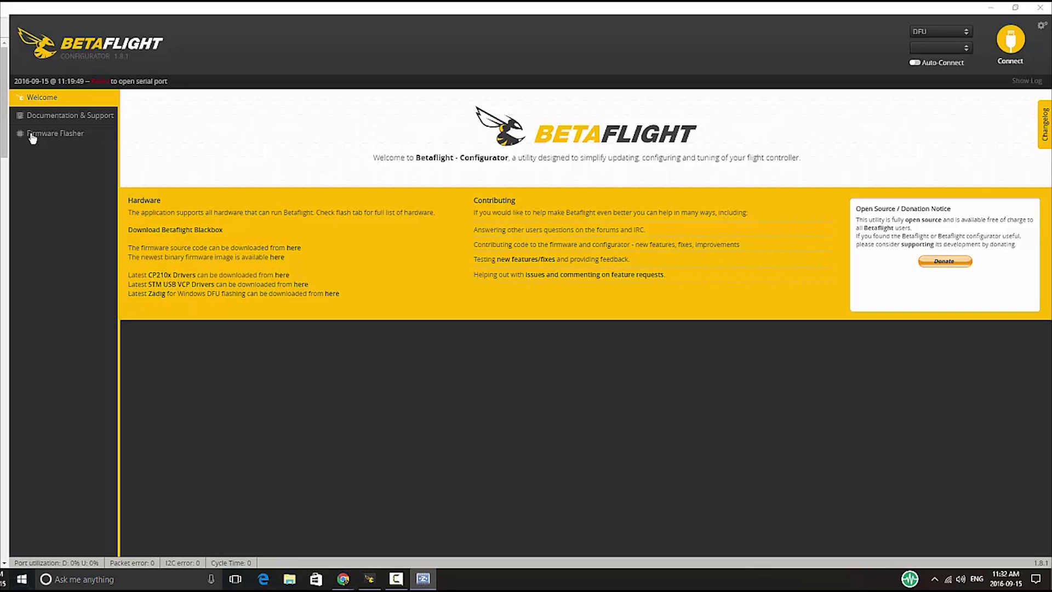
In Firmware Flasher, select the SPRACINGF3EVO board and firmware version 3.0.0.
left_click(33, 136)
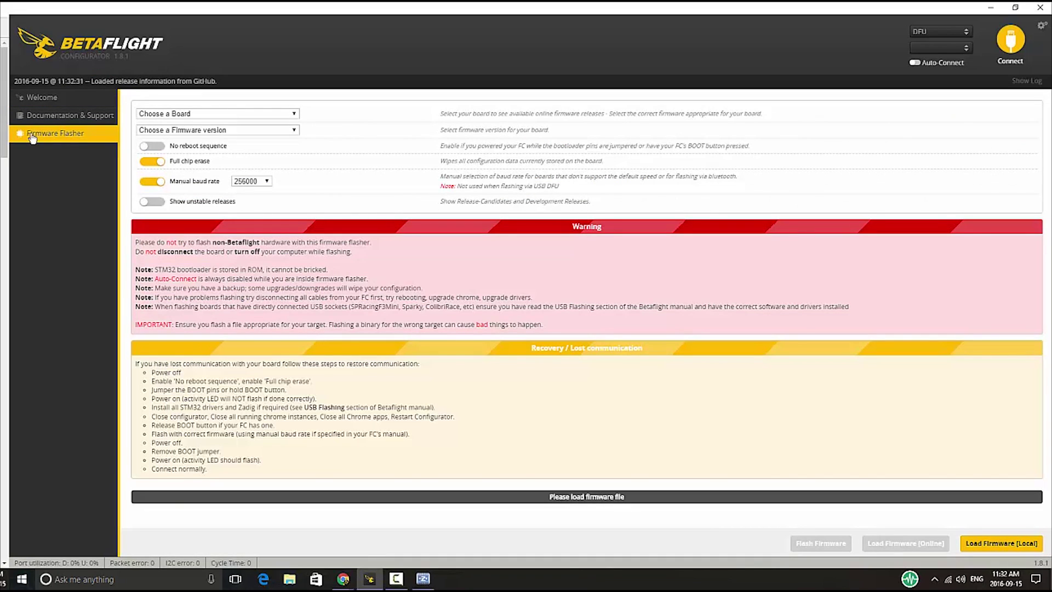
key("alt+Down")
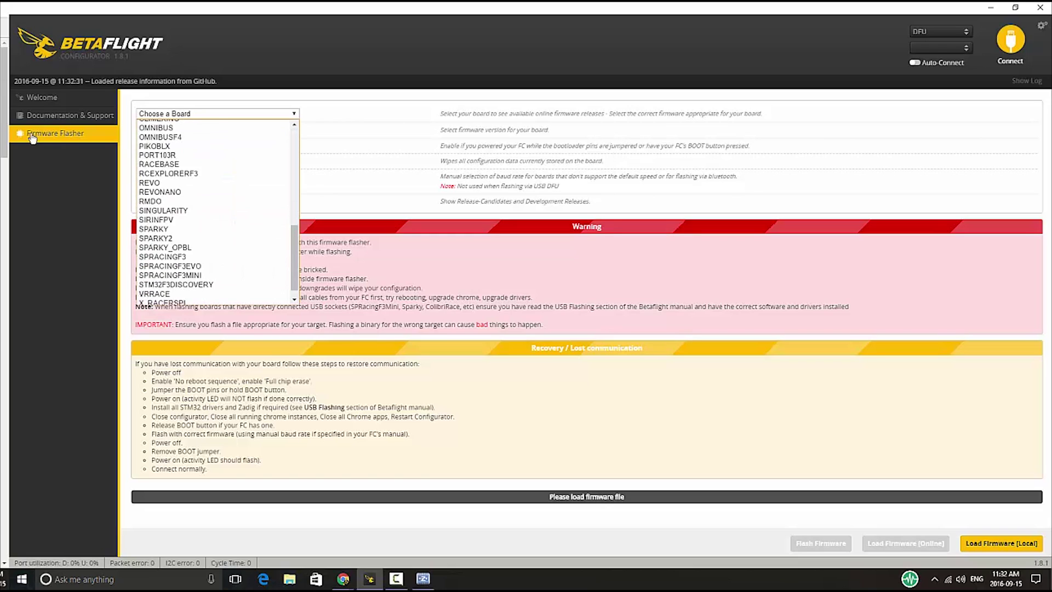
key("Down")
key("Down")
key("Down")
key("Return")
key("Tab")
key("alt+Down")
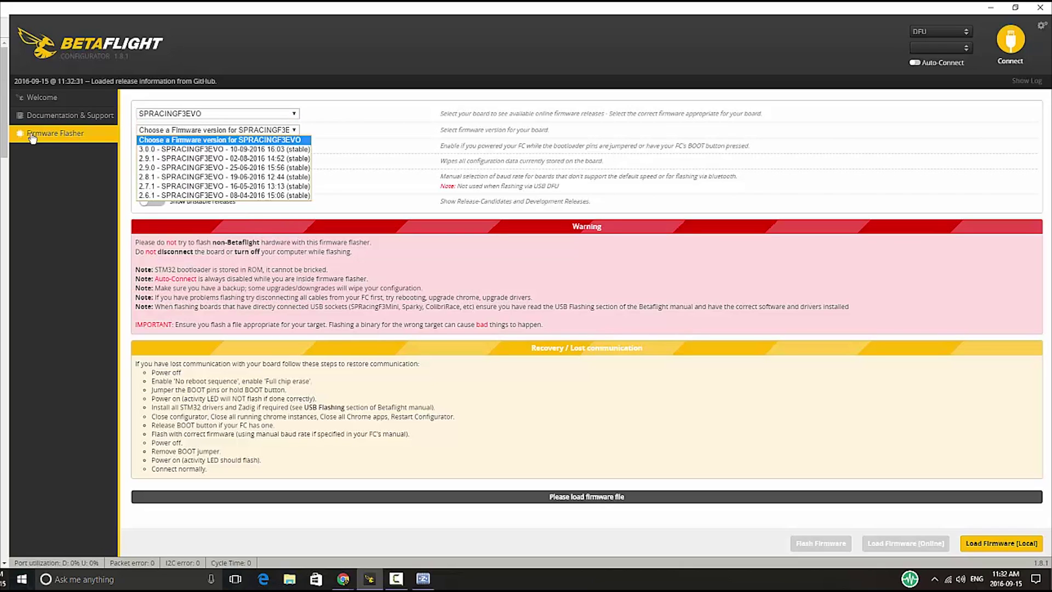
key("Down")
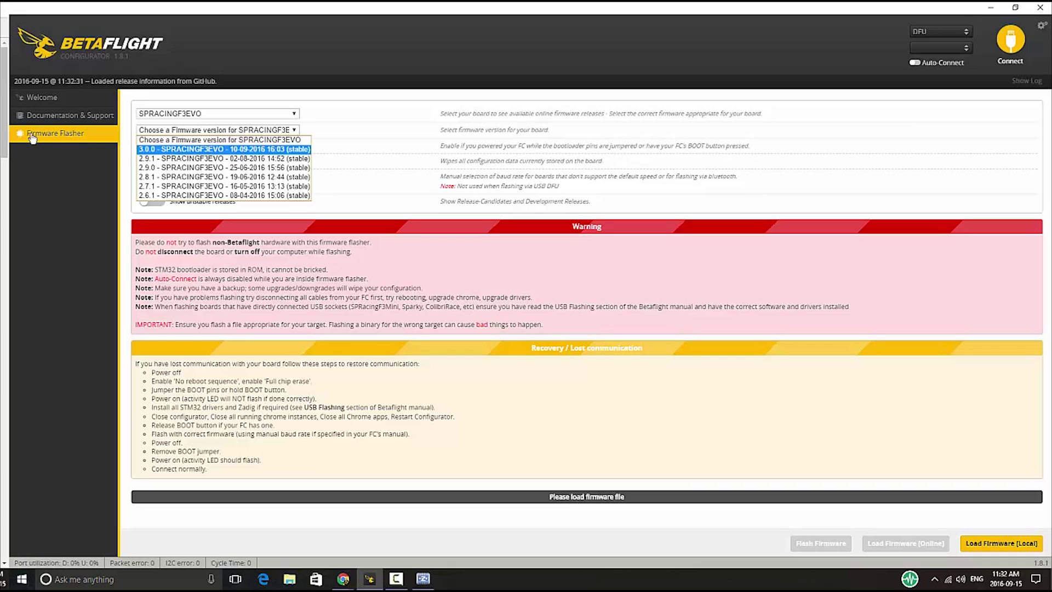
key("Return")
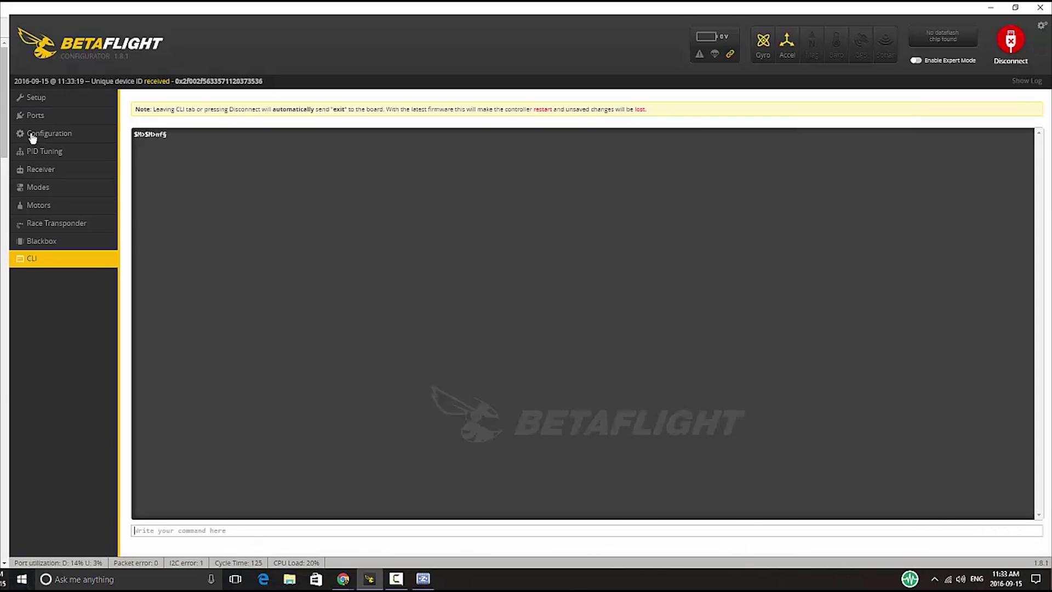
Run dump in the Betaflight CLI and scroll up to the 3.0.0 SPRACINGF3EVO version line.
type("du")
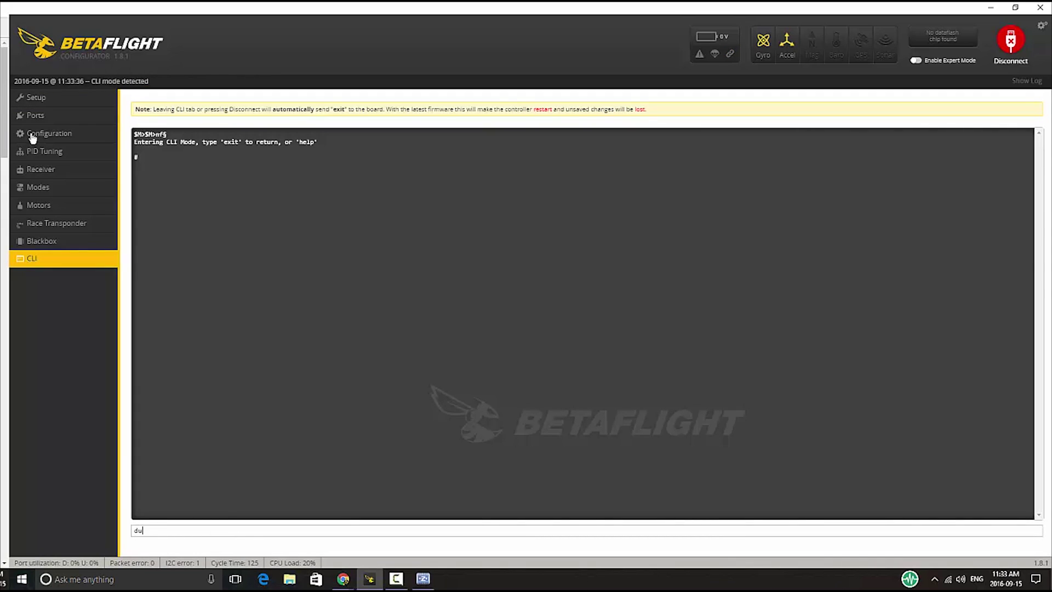
type("mp")
key("Return")
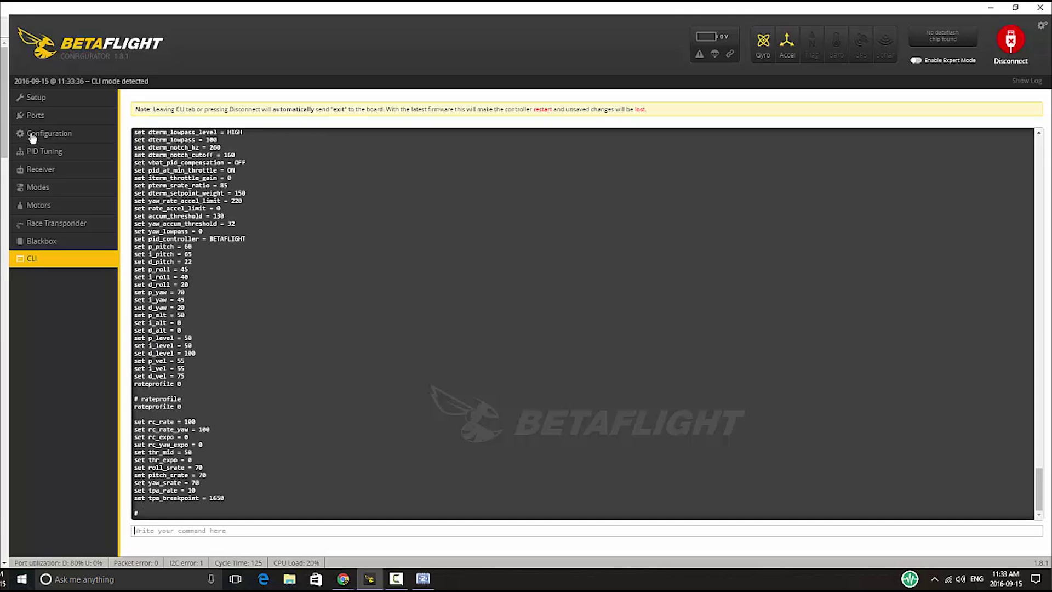
scroll(33, 137, "up", 20)
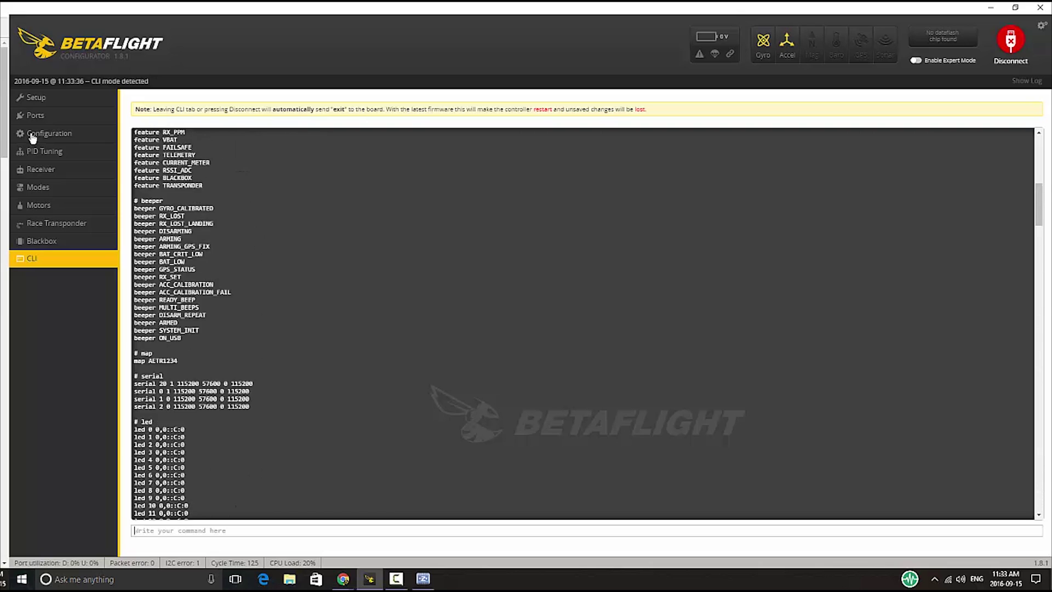
scroll(33, 137, "up", 15)
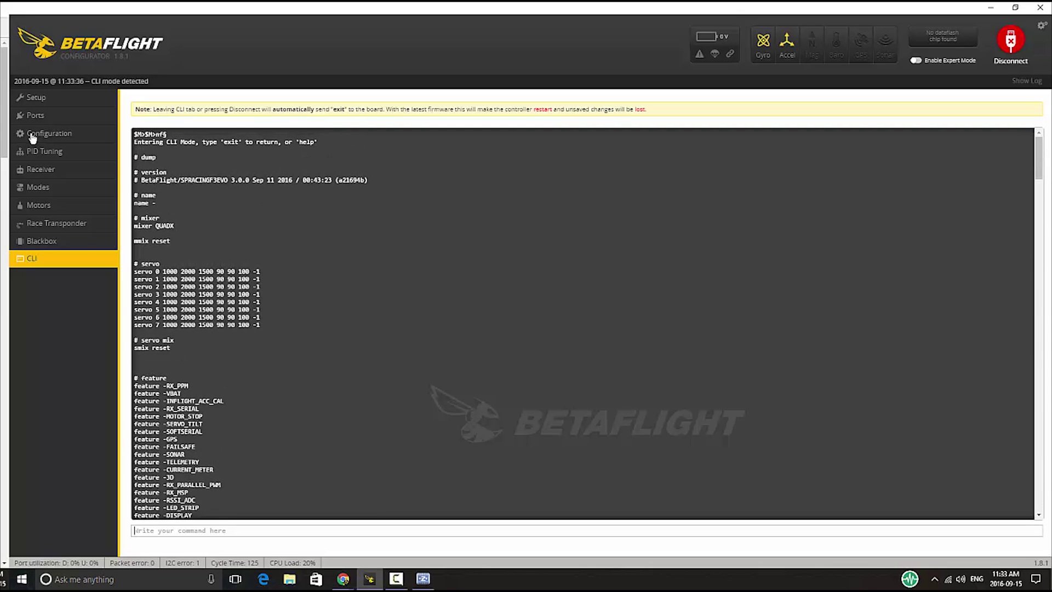